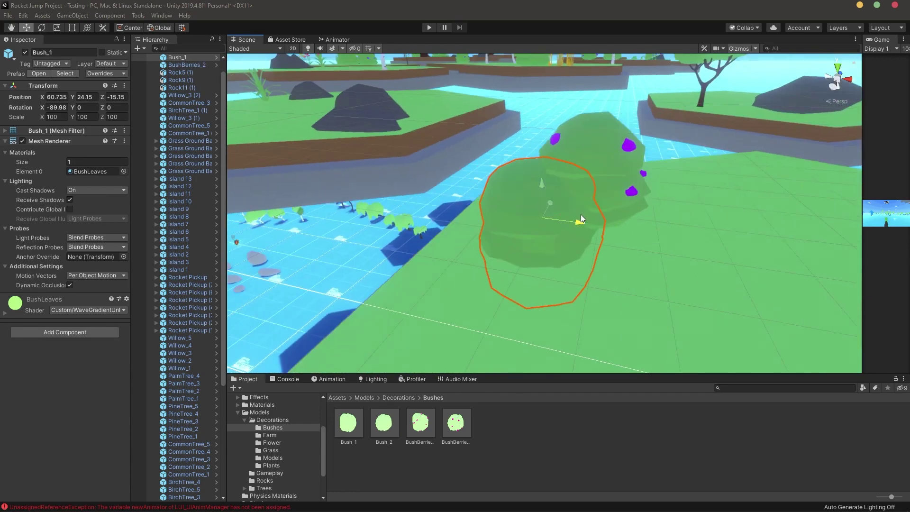
Place several short grass tufts on the island and move them into position
{"action": "left_click", "coordinate": [272, 420]}
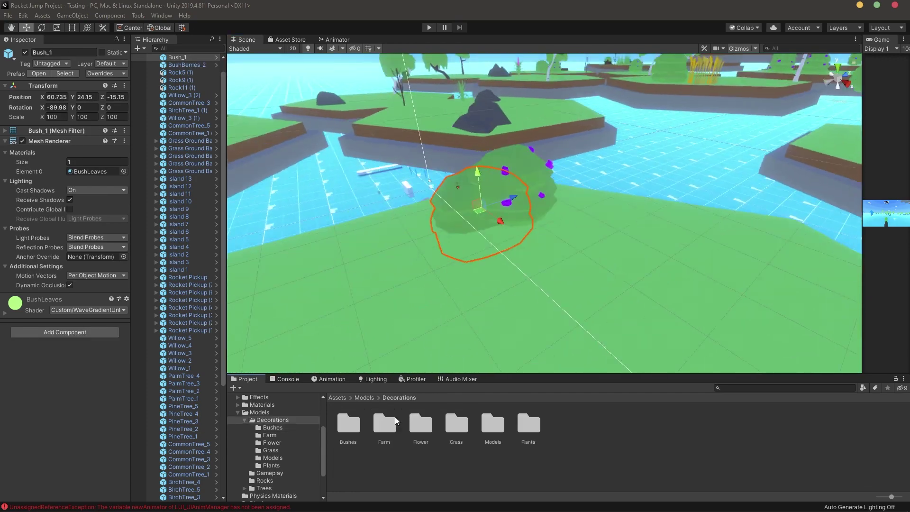
{"action": "double_click", "coordinate": [458, 419]}
{"action": "left_click_drag", "start_coordinate": [421, 424], "coordinate": [493, 282]}
{"action": "left_click_drag", "start_coordinate": [385, 424], "coordinate": [472, 284]}
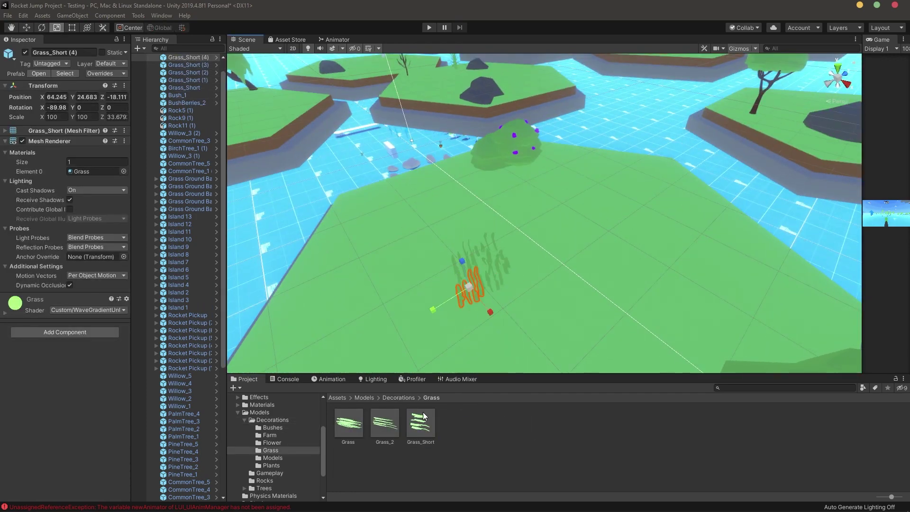
{"action": "scroll", "coordinate": [471, 285], "scroll_direction": "up", "scroll_amount": 5}
{"action": "key", "text": "w"}
{"action": "scroll", "coordinate": [560, 245], "scroll_direction": "down", "scroll_amount": 5}
{"action": "scroll", "coordinate": [419, 280], "scroll_direction": "up", "scroll_amount": 5}
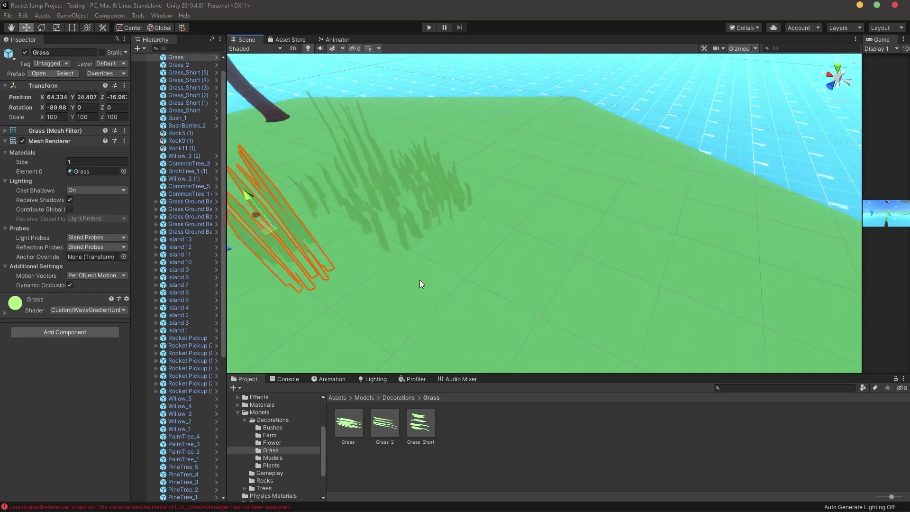
{"action": "left_click_drag", "start_coordinate": [419, 425], "coordinate": [503, 254]}
{"action": "scroll", "coordinate": [556, 301], "scroll_direction": "down", "scroll_amount": 3}
{"action": "right_click_drag", "start_coordinate": [557, 300], "coordinate": [576, 279]}
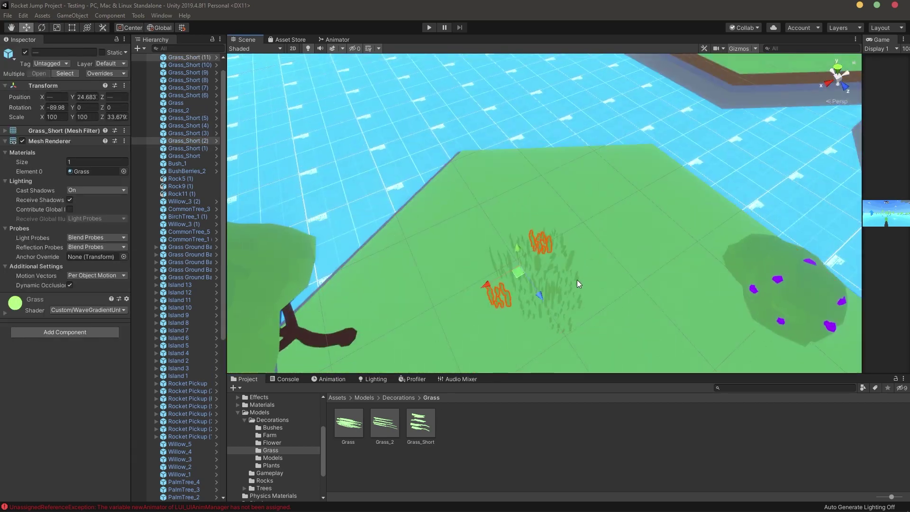
{"action": "left_click", "coordinate": [540, 188]}
{"action": "scroll", "coordinate": [400, 167], "scroll_direction": "down", "scroll_amount": 5}
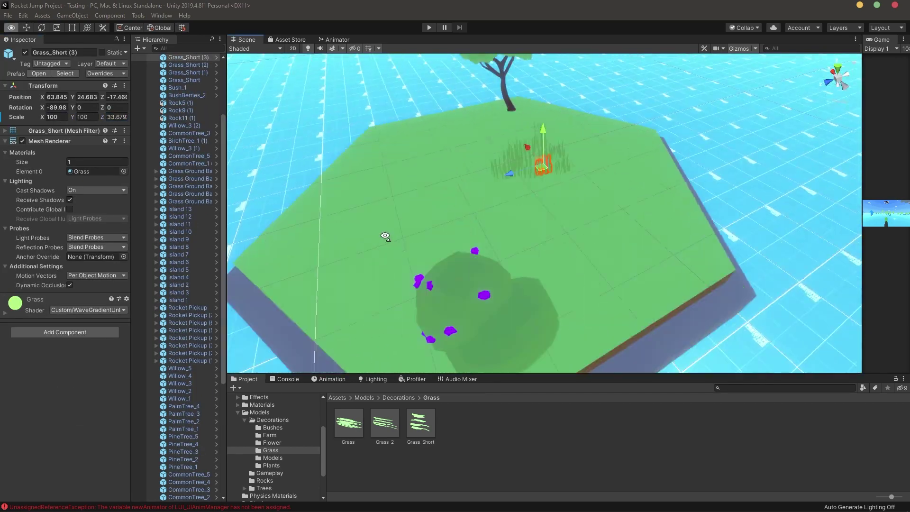
Add a plant and two bushes to the island, one near the edge
{"action": "right_click_drag", "start_coordinate": [378, 235], "coordinate": [488, 189]}
{"action": "left_click", "coordinate": [273, 458]}
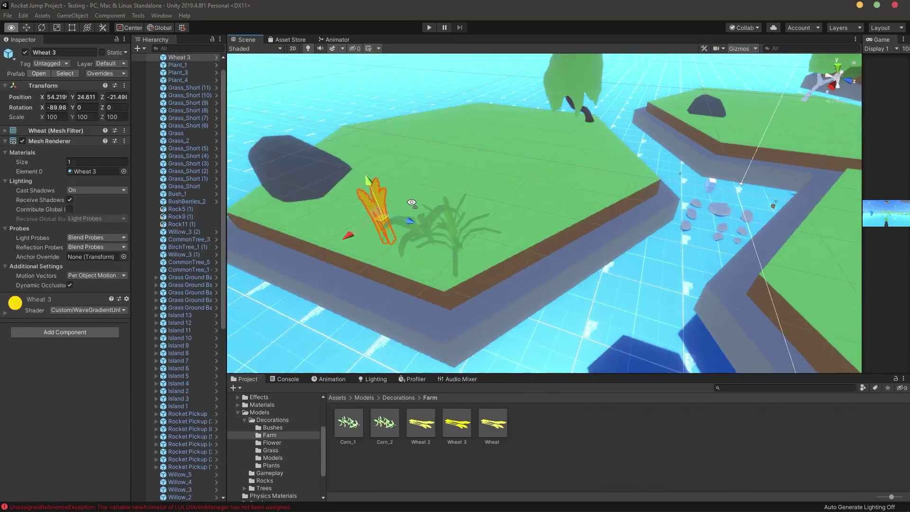
{"action": "left_click", "coordinate": [270, 450]}
{"action": "left_click_drag", "start_coordinate": [348, 424], "coordinate": [327, 268]}
{"action": "right_click_drag", "start_coordinate": [327, 269], "coordinate": [522, 198]}
Place and position several flowers, including an orange one, on the island
{"action": "left_click", "coordinate": [272, 428]}
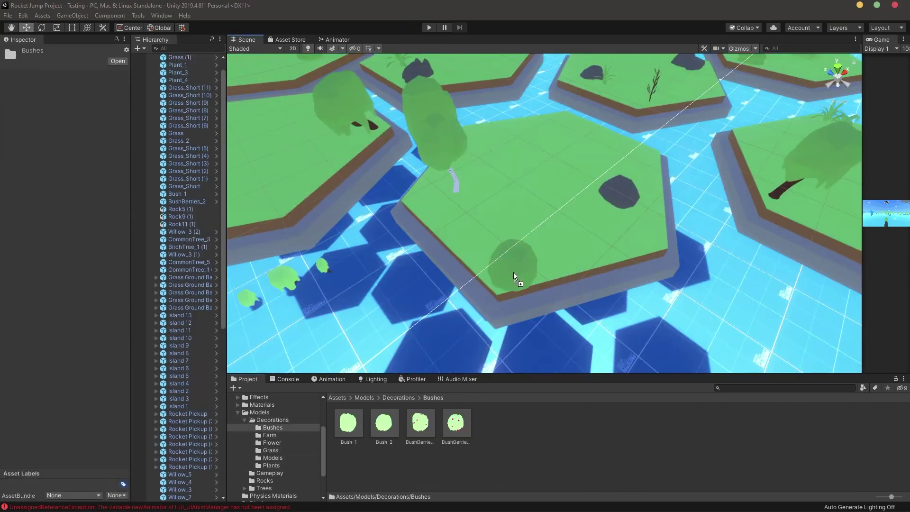
{"action": "left_click_drag", "start_coordinate": [384, 424], "coordinate": [498, 242]}
{"action": "right_click_drag", "start_coordinate": [395, 204], "coordinate": [544, 238]}
{"action": "left_click", "coordinate": [272, 443]}
{"action": "left_click_drag", "start_coordinate": [421, 425], "coordinate": [523, 212]}
{"action": "left_click", "coordinate": [473, 278]}
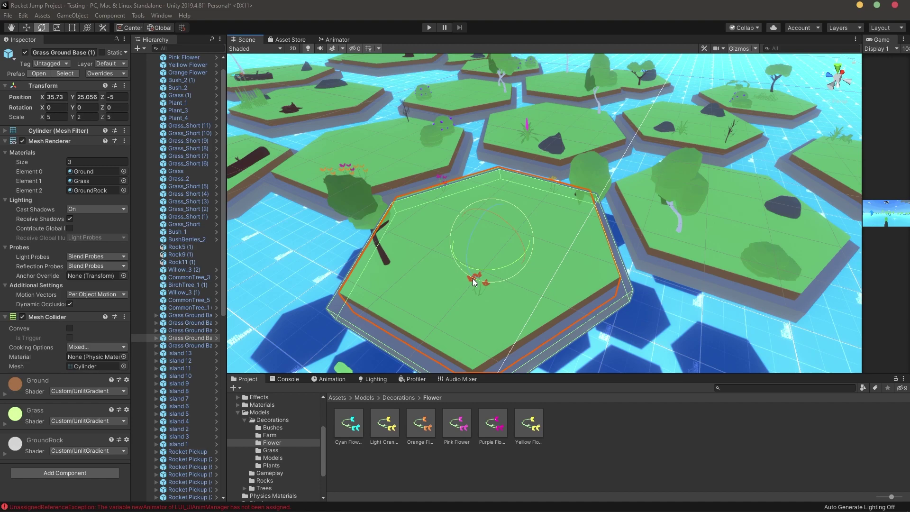
{"action": "right_click_drag", "start_coordinate": [473, 278], "coordinate": [604, 320]}
Add three corn plants from the Farm models, adjusting their position and rotation
{"action": "left_click", "coordinate": [516, 270]}
{"action": "right_click_drag", "start_coordinate": [508, 231], "coordinate": [526, 341]}
{"action": "left_click", "coordinate": [272, 419]}
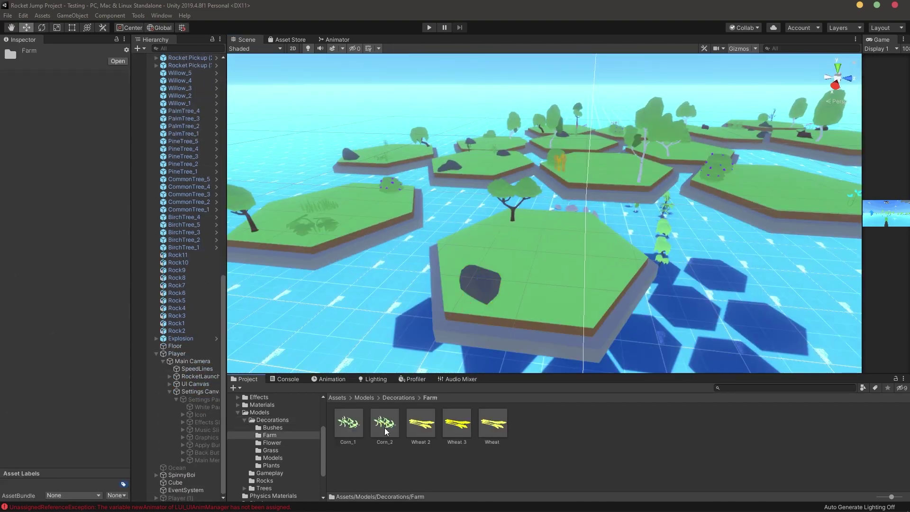
{"action": "left_click_drag", "start_coordinate": [384, 425], "coordinate": [485, 133]}
{"action": "right_click_drag", "start_coordinate": [485, 132], "coordinate": [427, 213]}
{"action": "left_click_drag", "start_coordinate": [361, 428], "coordinate": [548, 319]}
{"action": "right_click_drag", "start_coordinate": [548, 320], "coordinate": [397, 227]}
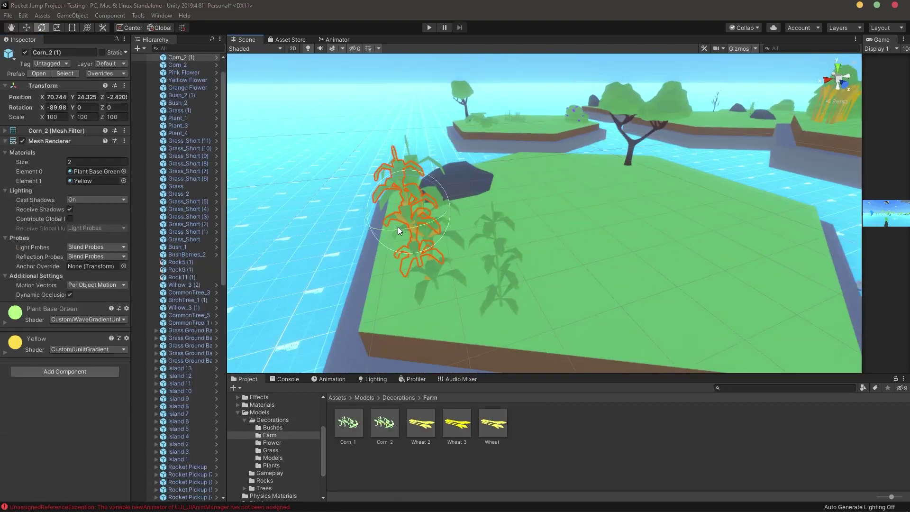
Select the island base together with its decorations and move them as a group
{"action": "left_click", "coordinate": [272, 420]}
{"action": "left_click", "coordinate": [272, 442]}
{"action": "left_click", "coordinate": [347, 276]}
{"action": "right_click_drag", "start_coordinate": [347, 276], "coordinate": [707, 289]}
{"action": "left_click", "coordinate": [488, 214]}
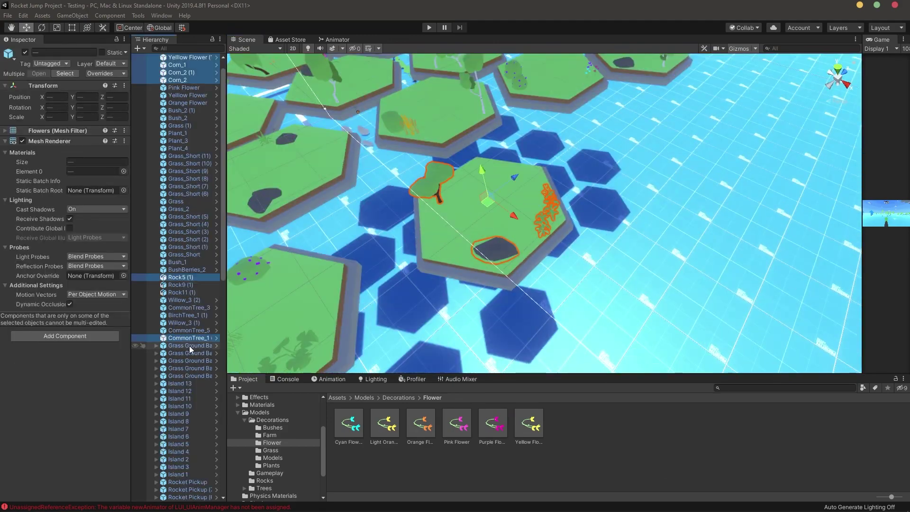
{"action": "left_click", "coordinate": [197, 386]}
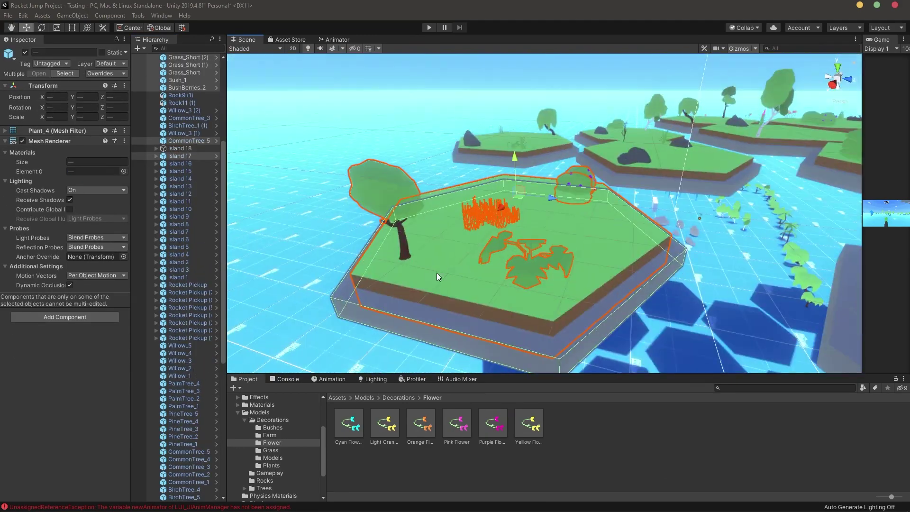
On Island 14, add and rotate a cyan flower, then select its bushes
{"action": "left_click", "coordinate": [188, 133]}
{"action": "left_click", "coordinate": [183, 284]}
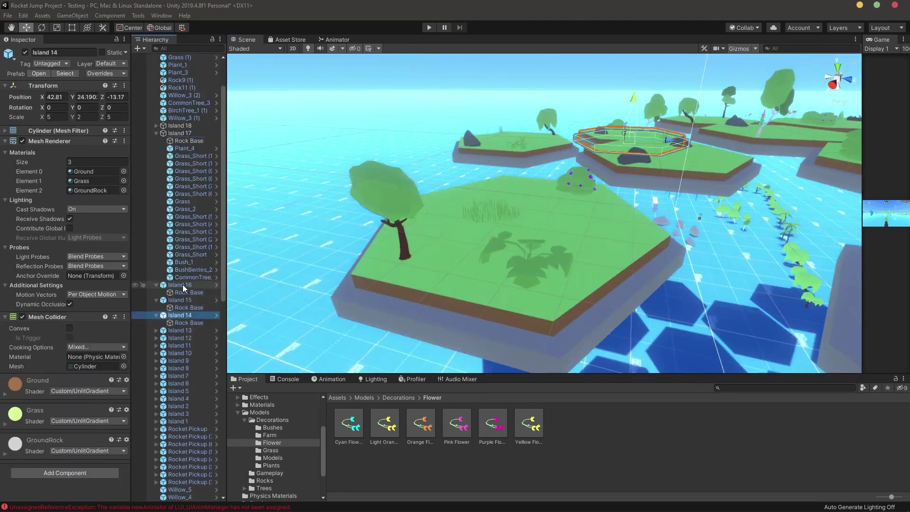
{"action": "key", "text": "f"}
{"action": "left_click_drag", "start_coordinate": [349, 425], "coordinate": [466, 169]}
{"action": "key", "text": "e"}
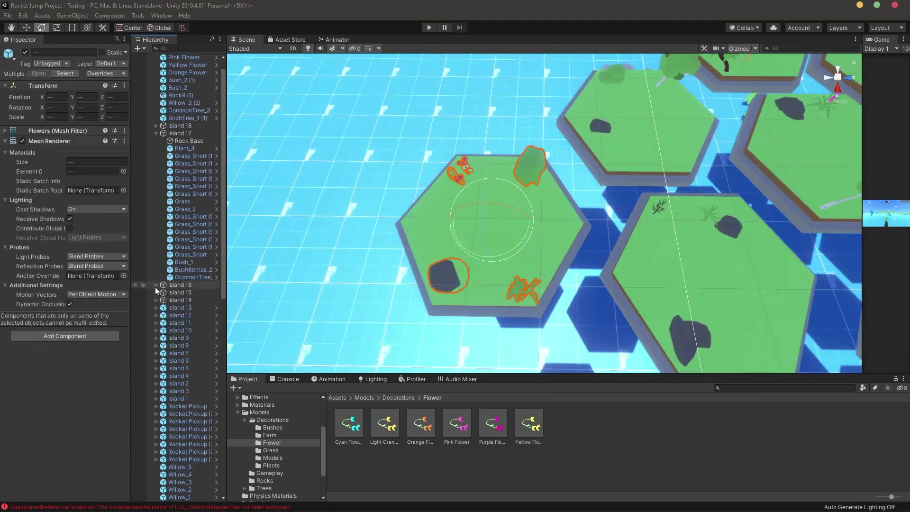
{"action": "right_click_drag", "start_coordinate": [631, 397], "coordinate": [426, 288]}
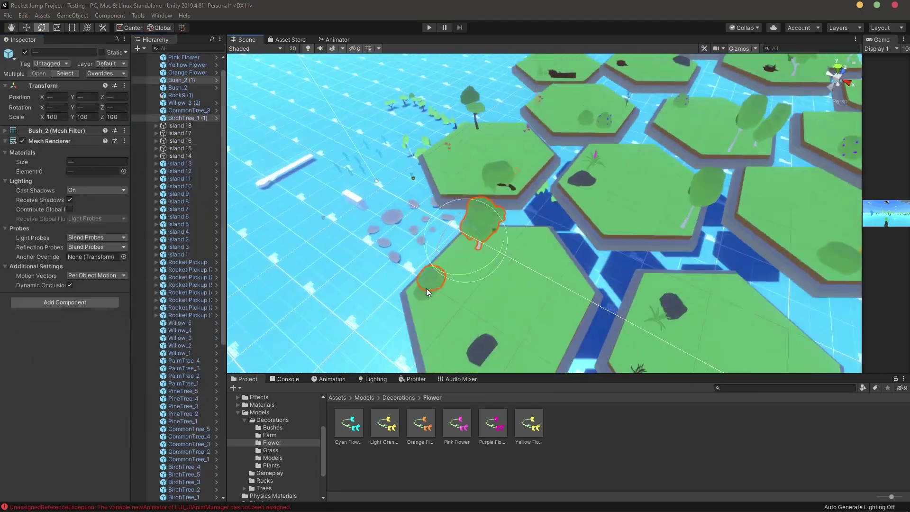
{"action": "left_click", "coordinate": [154, 124]}
{"action": "key", "text": "f"}
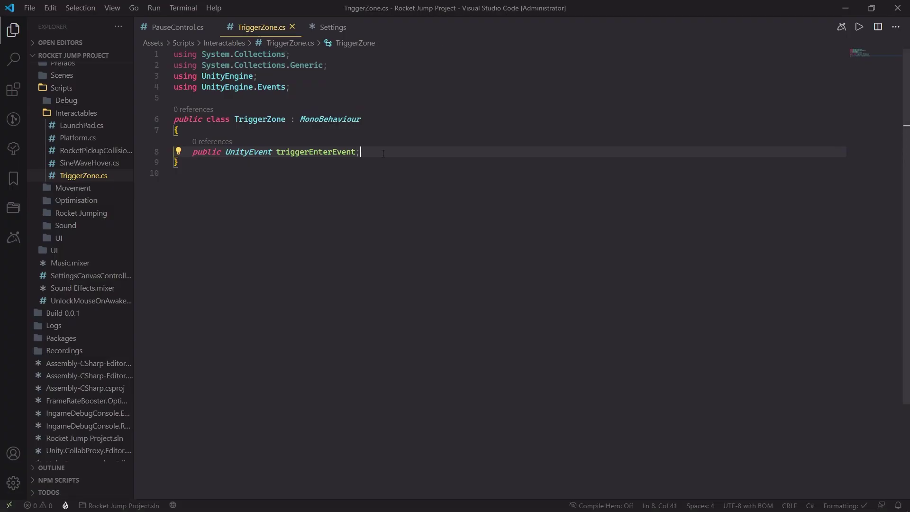
Declare triggerStayEvent and triggerExitEvent fields and change public to [SerializeField] private
{"action": "key", "text": "Return"}
{"action": "type", "text": "public UnityEvent triggerStayEvent;"}
{"action": "key", "text": "Return"}
{"action": "type", "text": "public UnityEvent triggerExitEvent;"}
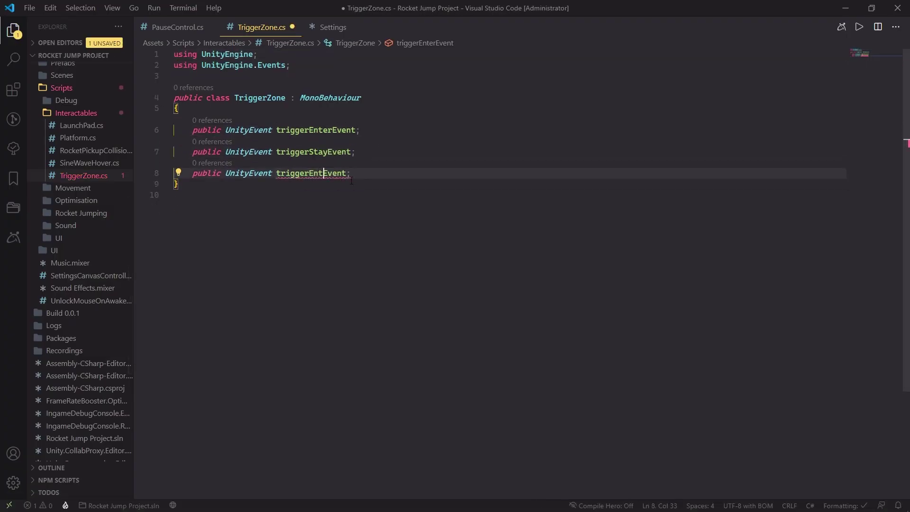
{"action": "key", "text": "Return"}
{"action": "key", "text": "Return"}
{"action": "double_click", "coordinate": [206, 173]}
{"action": "type", "text": "private"}
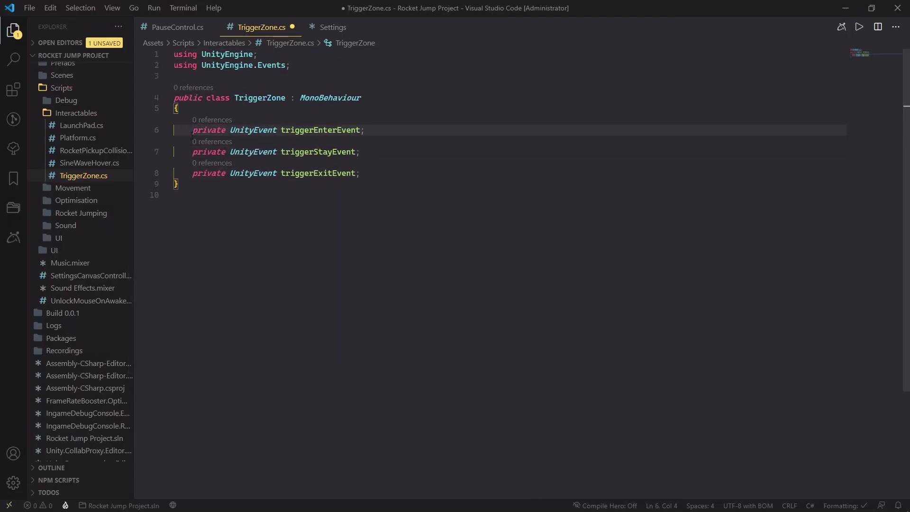
{"action": "type", "text": "[SerializeField]"}
Add OnTriggerEnter and OnTriggerStay method stubs below the event fields
{"action": "left_click", "coordinate": [457, 172]}
{"action": "key", "text": "Return"}
{"action": "key", "text": "Return"}
{"action": "type", "text": "void OnTrigg"}
{"action": "key", "text": "Return"}
{"action": "type", "text": "void OnTrigger"}
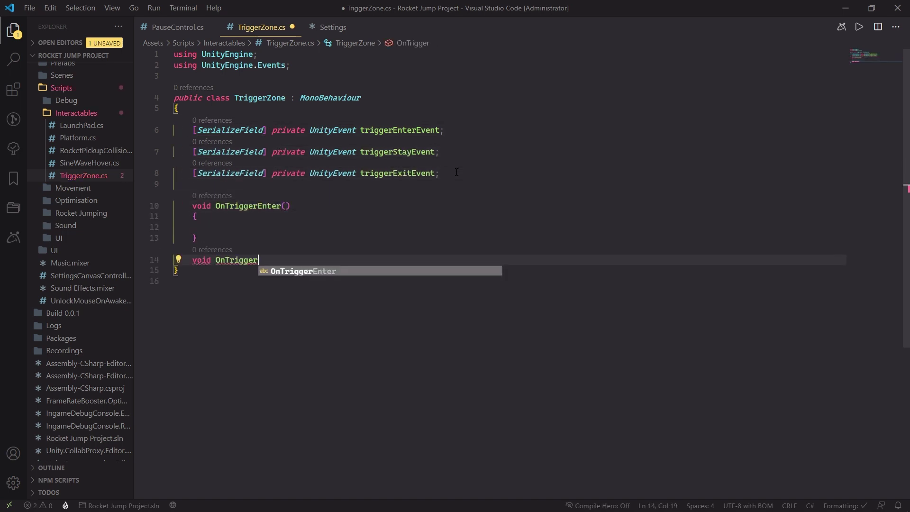
{"action": "key", "text": "Return"}
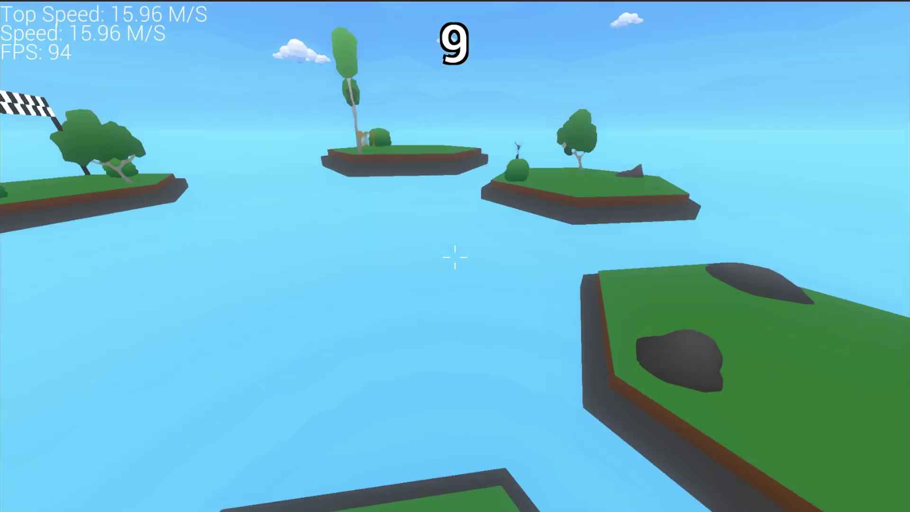
Rocket-jump and run across the islands to the flag, then start Campaign level 2
{"action": "left_click", "coordinate": [455, 256]}
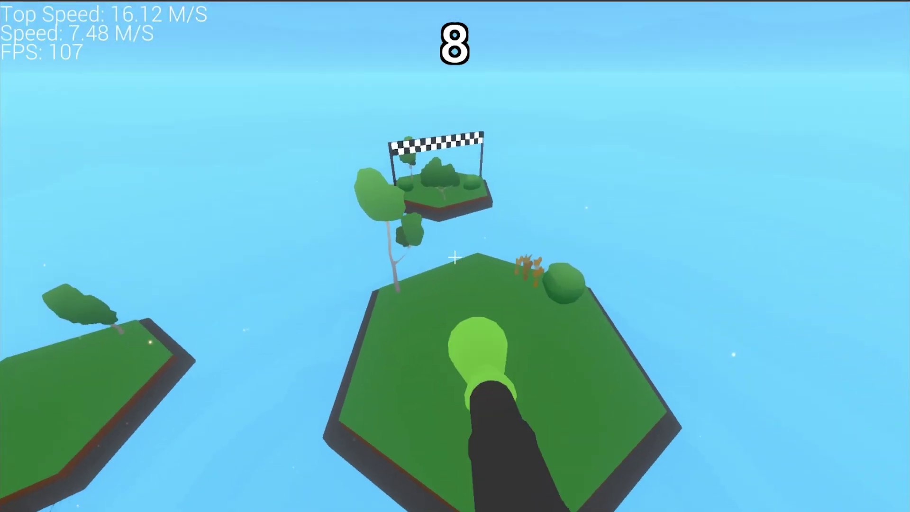
{"action": "left_click", "coordinate": [455, 257]}
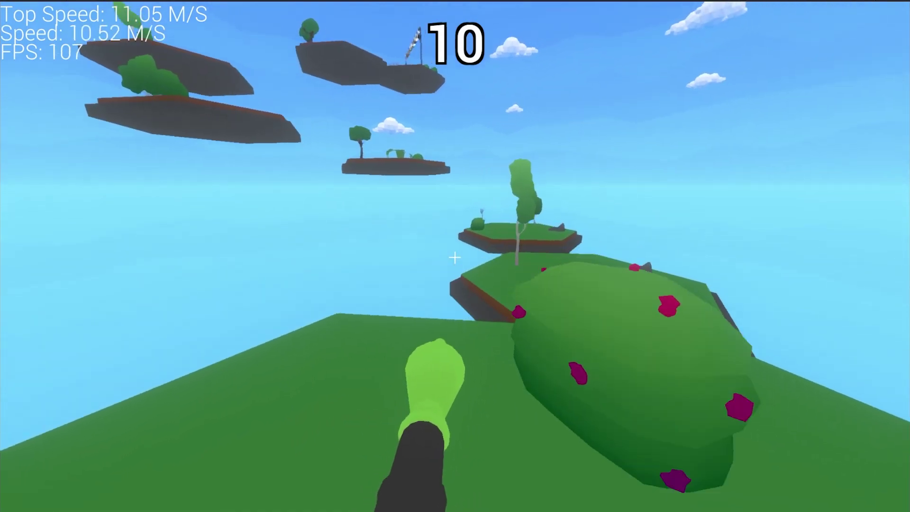
{"action": "key", "text": "space"}
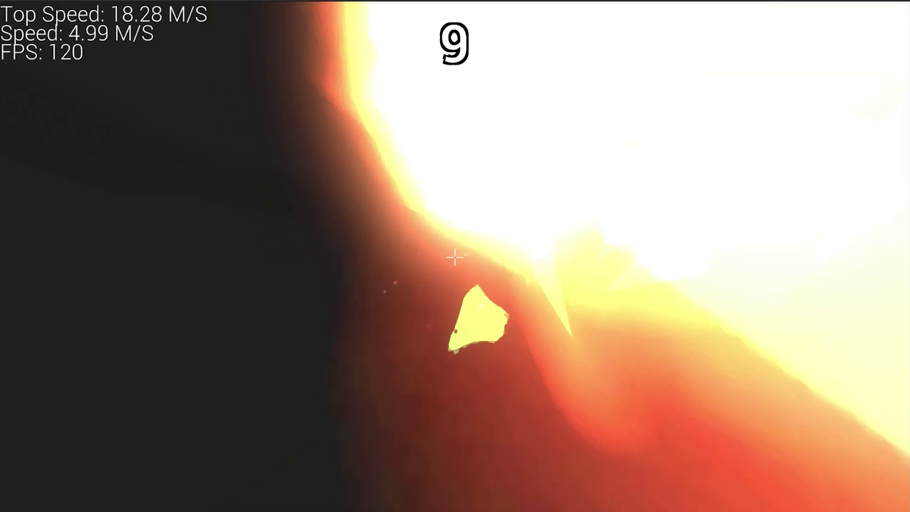
{"action": "key", "text": "space"}
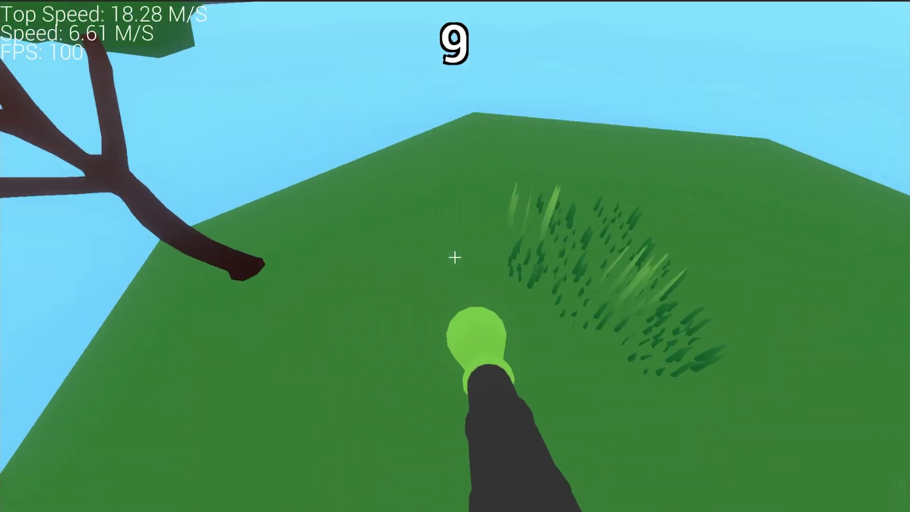
{"action": "key", "text": "space"}
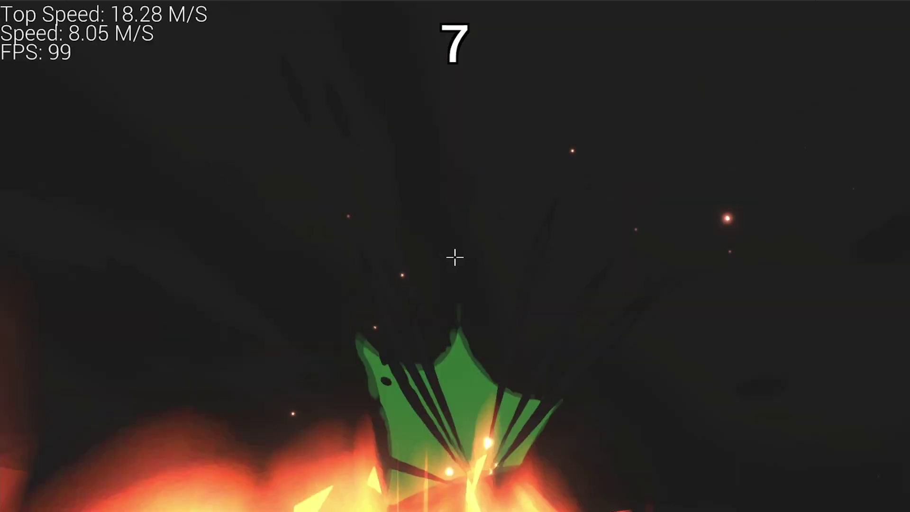
{"action": "key", "text": "space"}
{"action": "key", "text": "space"}
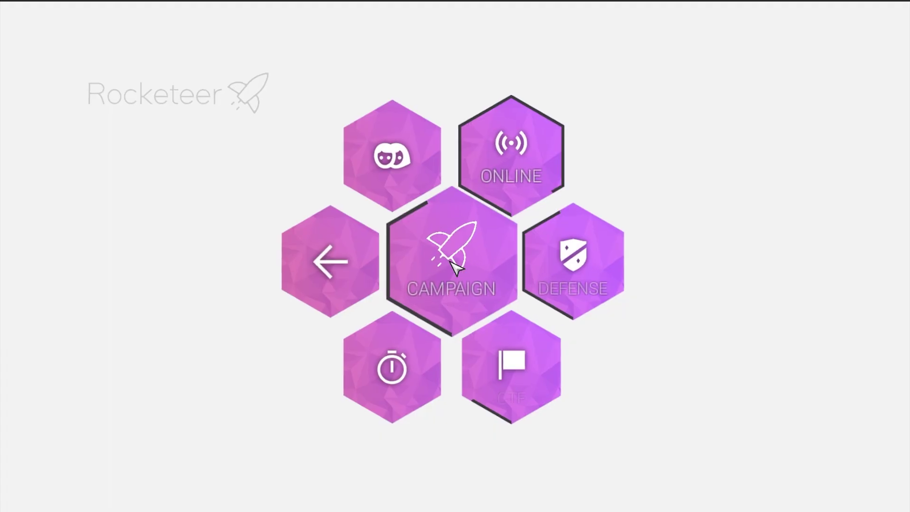
{"action": "left_click", "coordinate": [431, 306]}
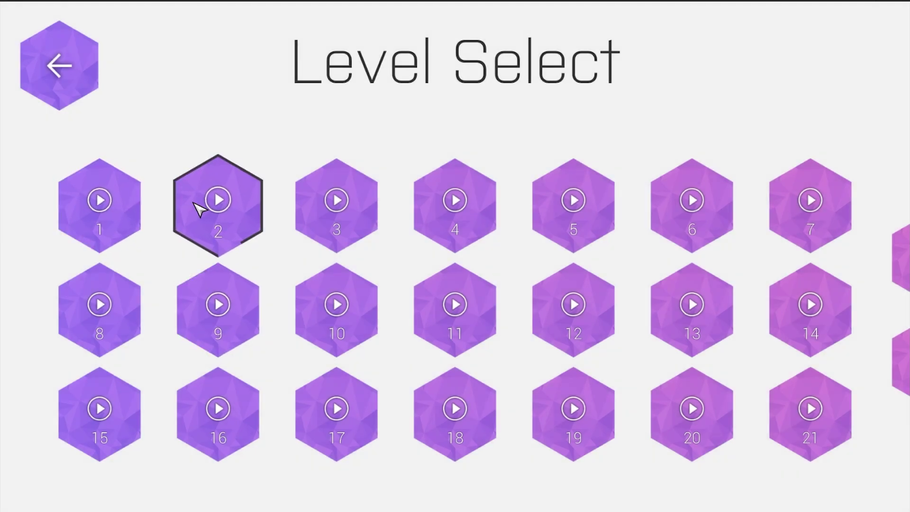
{"action": "left_click", "coordinate": [198, 209]}
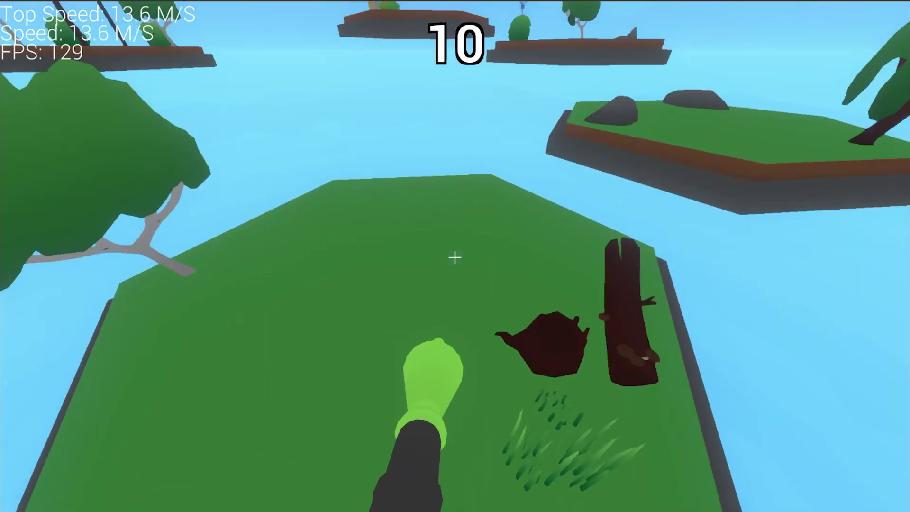